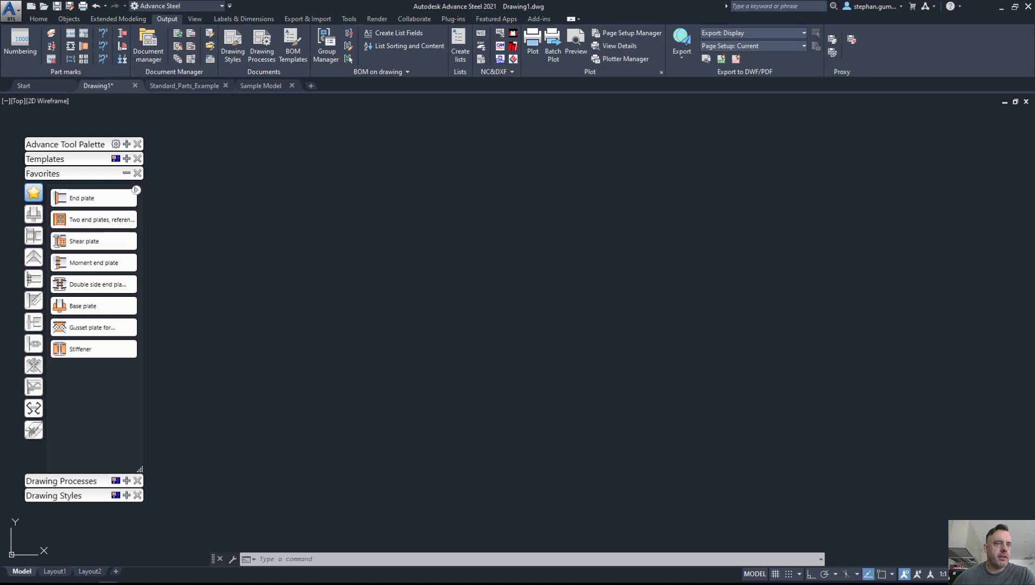
# Step: Bring forward the File Explorer window showing the StandardPartTemplate folder and Standard_Parts_Example.dwg
pyautogui.hotkey('alt', 'Tab')
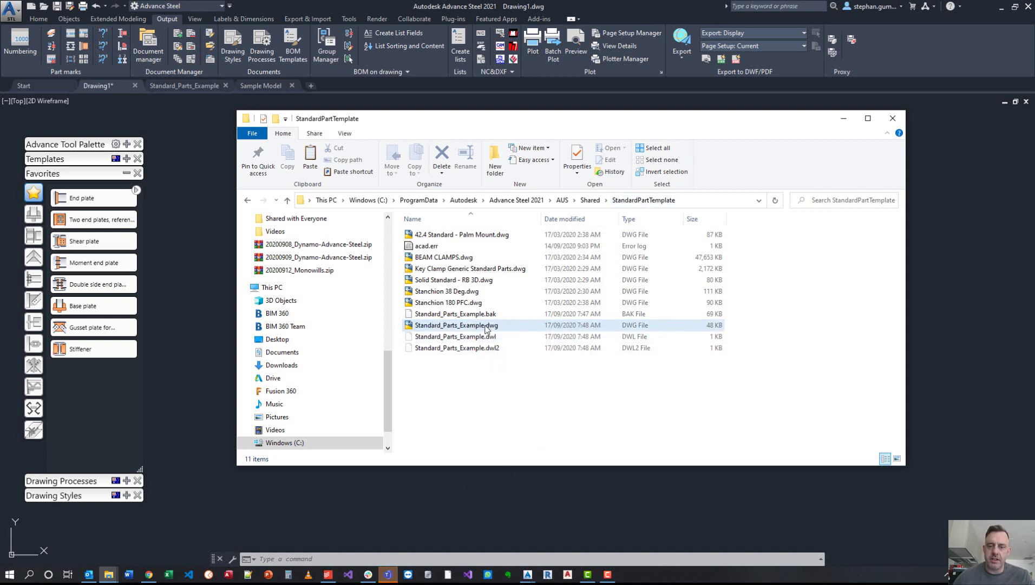
# Step: In Advance Steel's Numbering settings, enable Process assemblies and list the standard part templates
pyautogui.click(1018, 355)
pyautogui.click(20, 42)
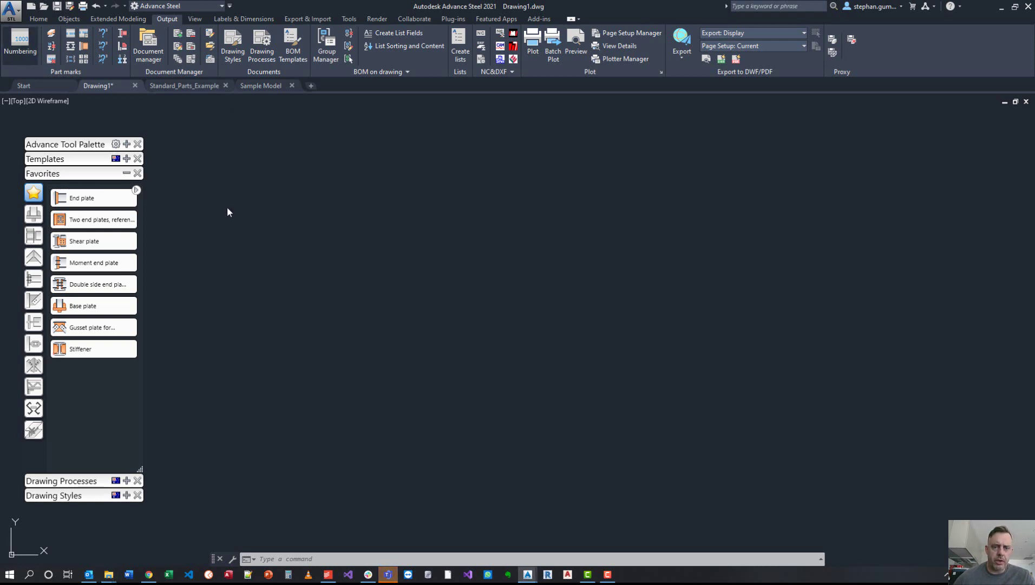
pyautogui.click(441, 336)
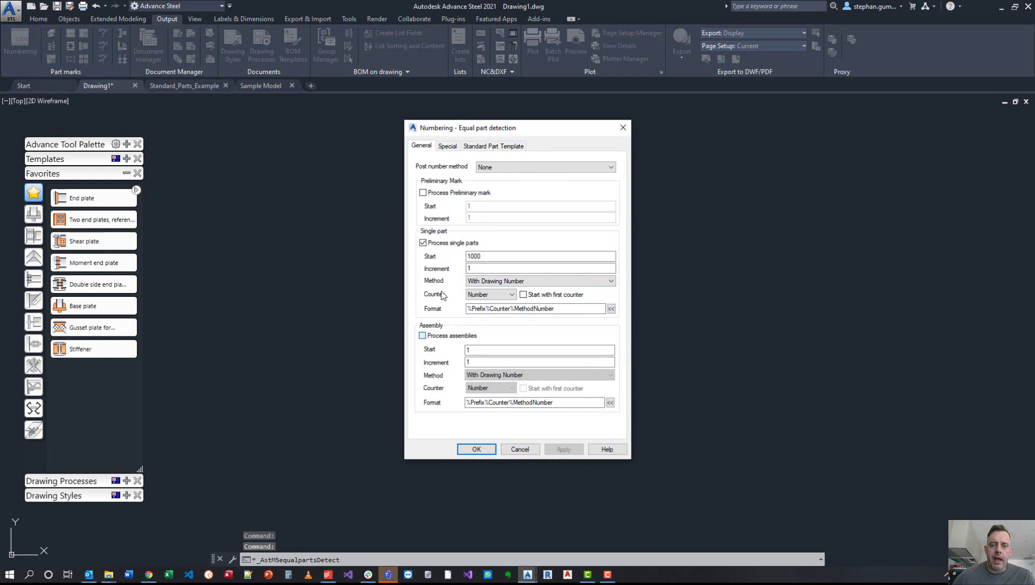
pyautogui.click(487, 146)
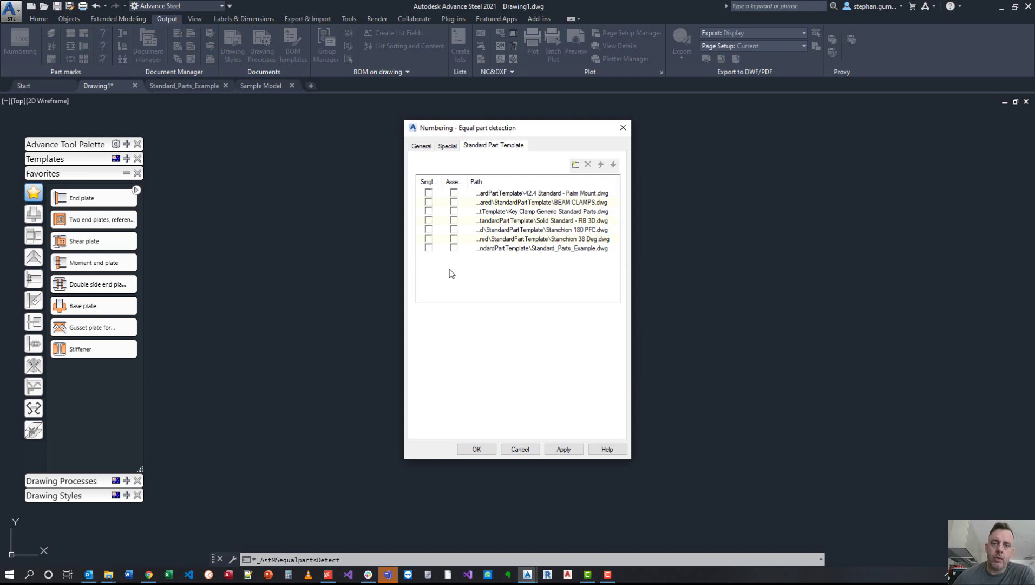
# Step: Shift the Numbering dialog right and return to the StandardPartTemplate folder window
pyautogui.moveTo(524, 134); pyautogui.dragTo(839, 135)
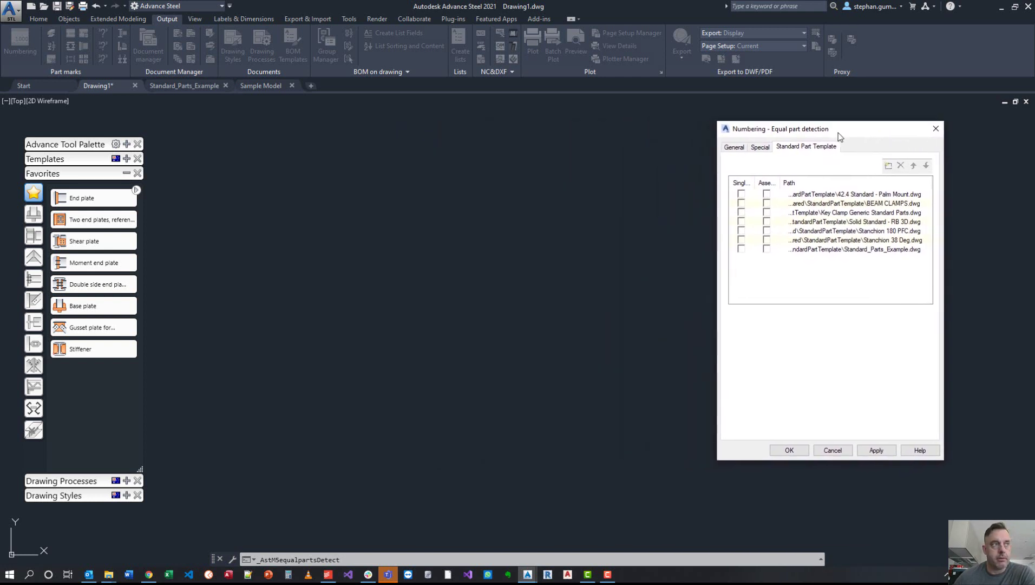
pyautogui.press('super+e')
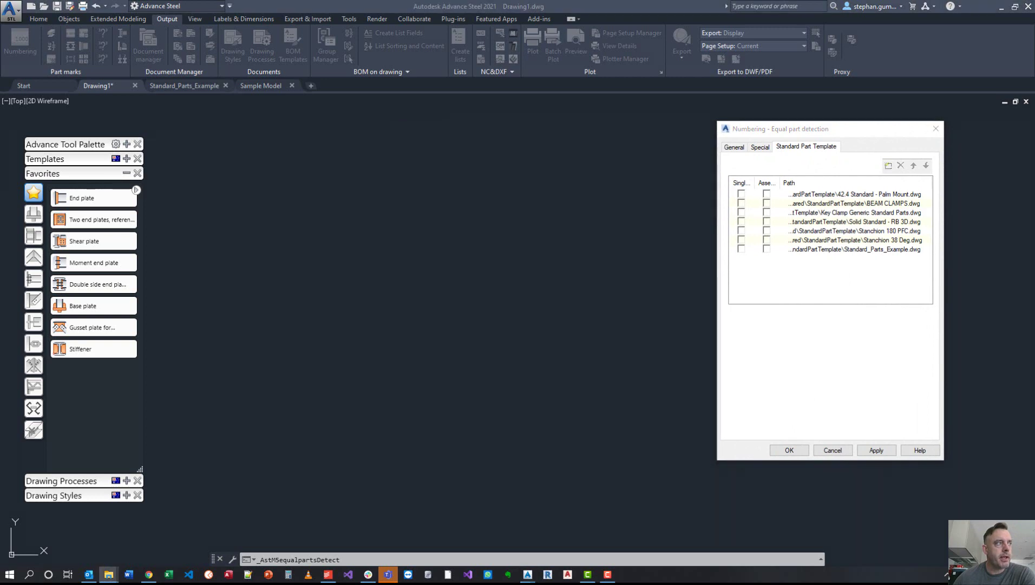
pyautogui.hotkey('alt', 'Tab')
pyautogui.hotkey('alt', 'Tab')
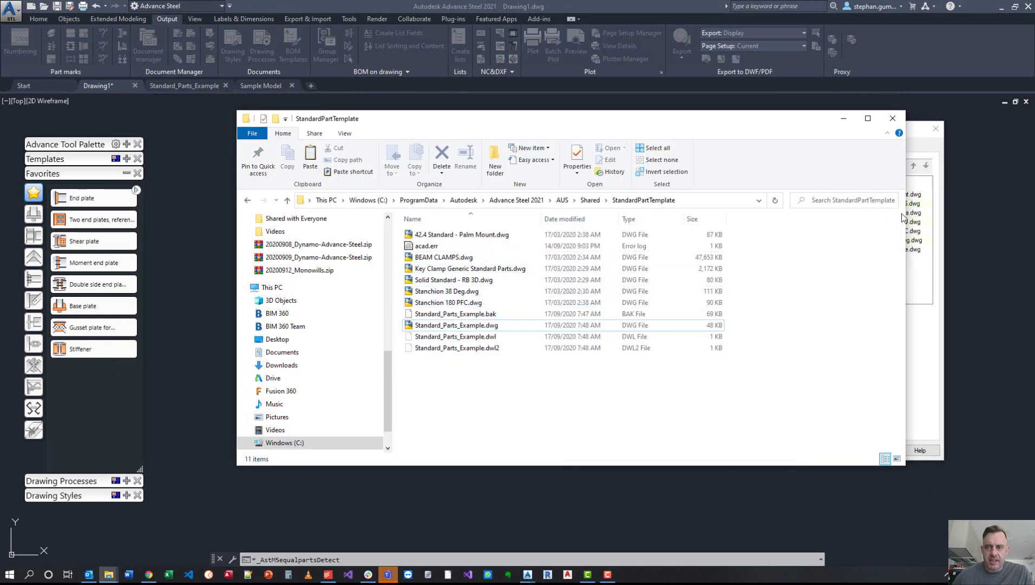
# Step: Narrow and minimize the StandardPartTemplate folder window, then close the Numbering dialog
pyautogui.moveTo(905, 231); pyautogui.dragTo(668, 233)
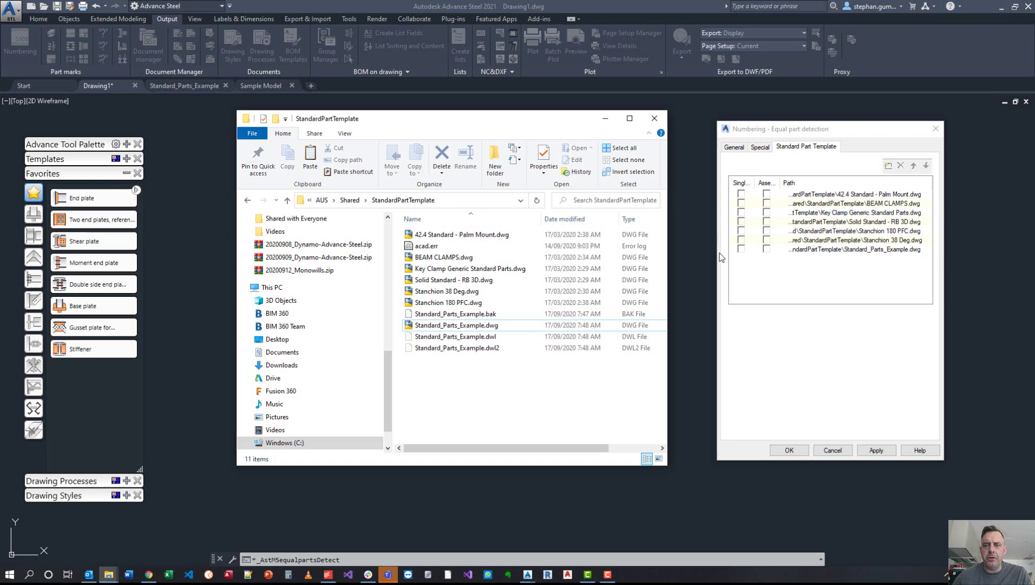
pyautogui.click(607, 120)
pyautogui.click(943, 129)
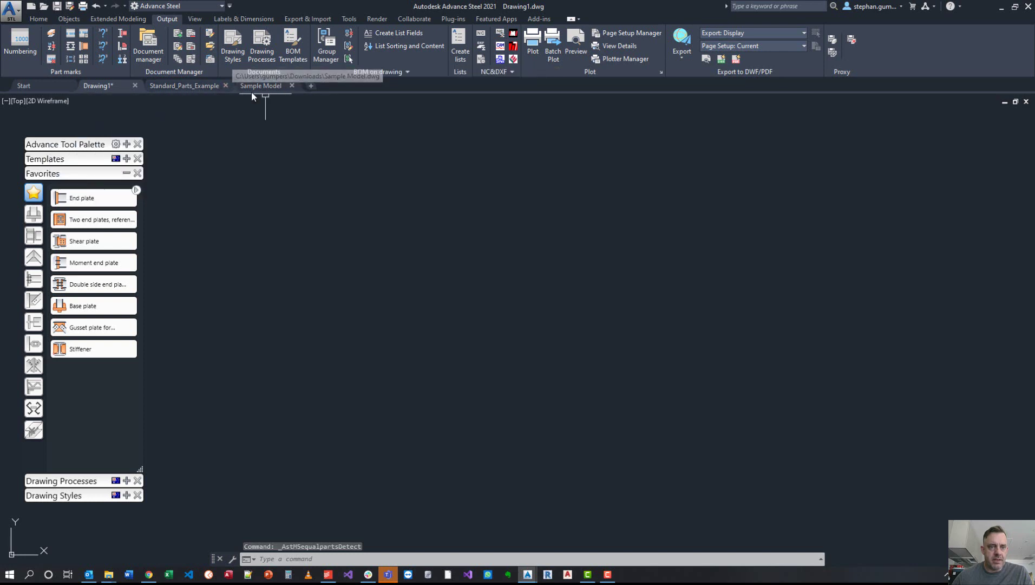
# Step: Switch to the Standard_Parts_Example drawing, zoom onto its four shear plates, and open Project Explorer
pyautogui.moveTo(257, 88)
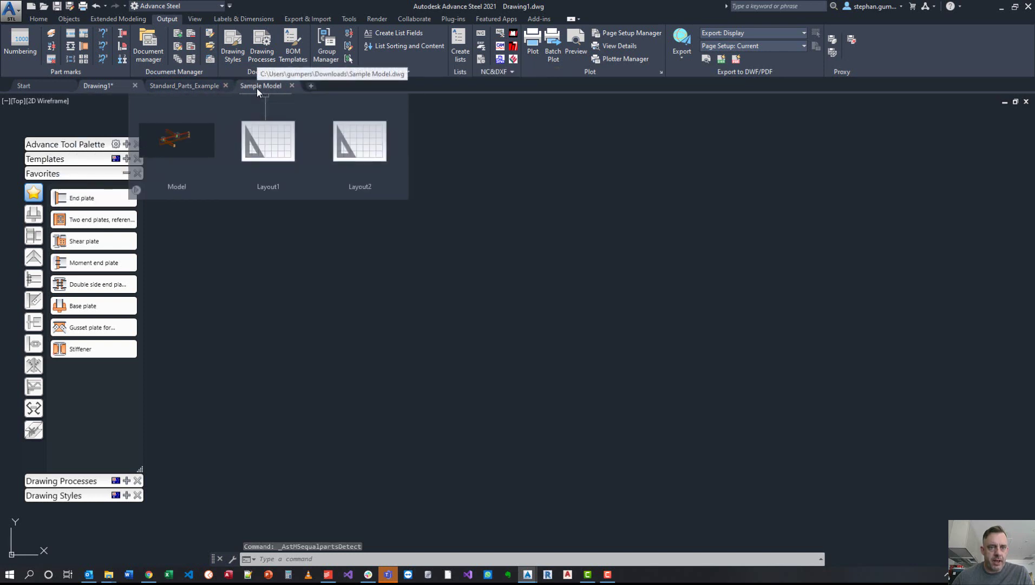
pyautogui.click(206, 84)
pyautogui.scroll(2, 569, 337)
pyautogui.keyDown('shift'); pyautogui.moveTo(545, 340); pyautogui.dragTo(595, 357, button='middle'); pyautogui.keyUp('shift')
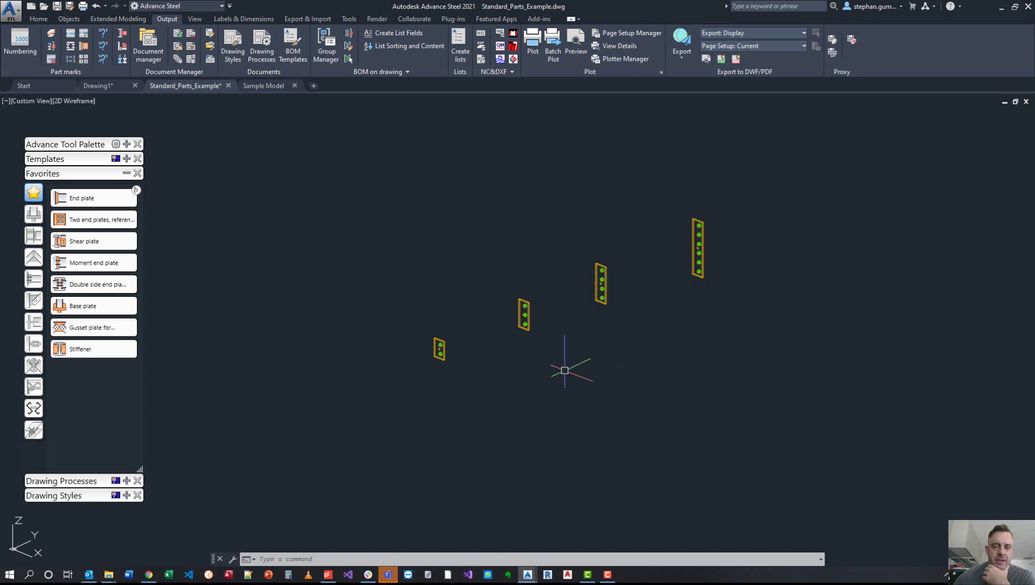
pyautogui.click(39, 19)
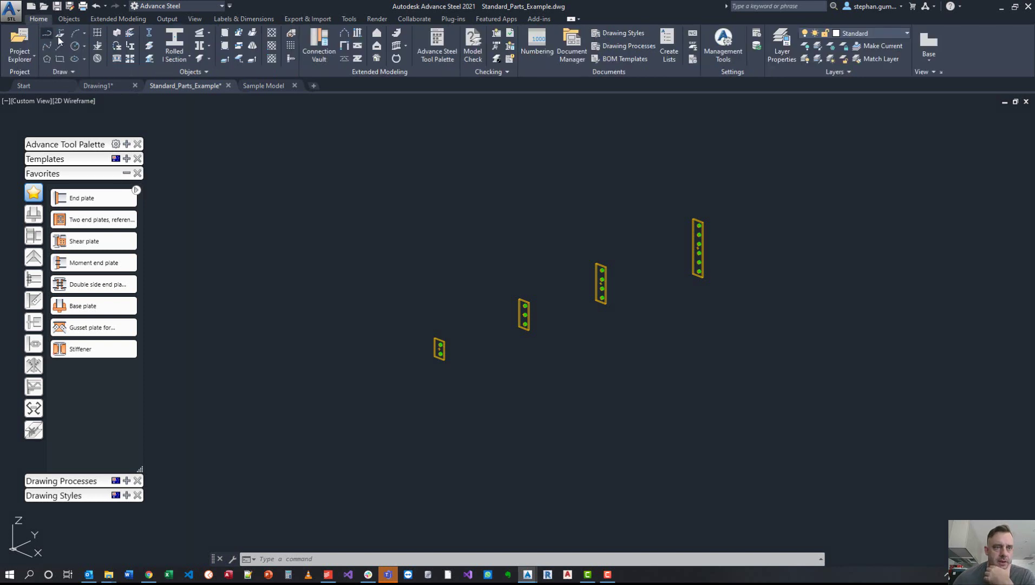
pyautogui.click(28, 63)
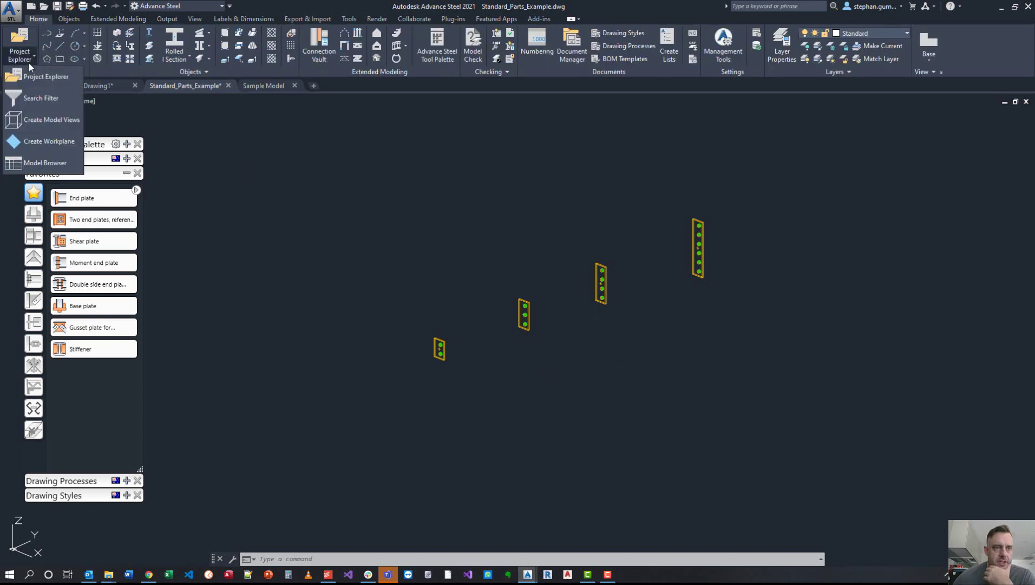
pyautogui.click(38, 164)
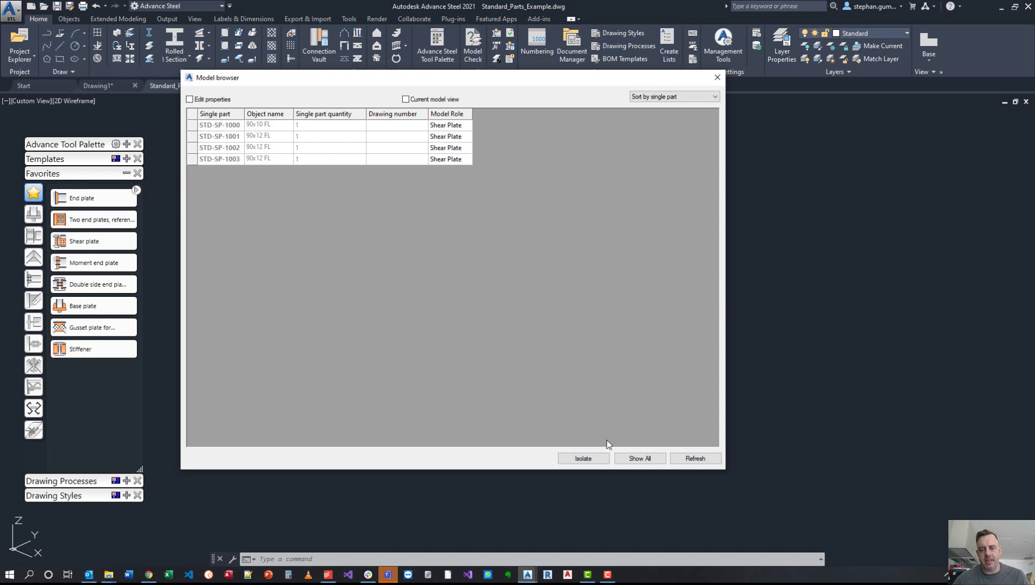
pyautogui.click(717, 77)
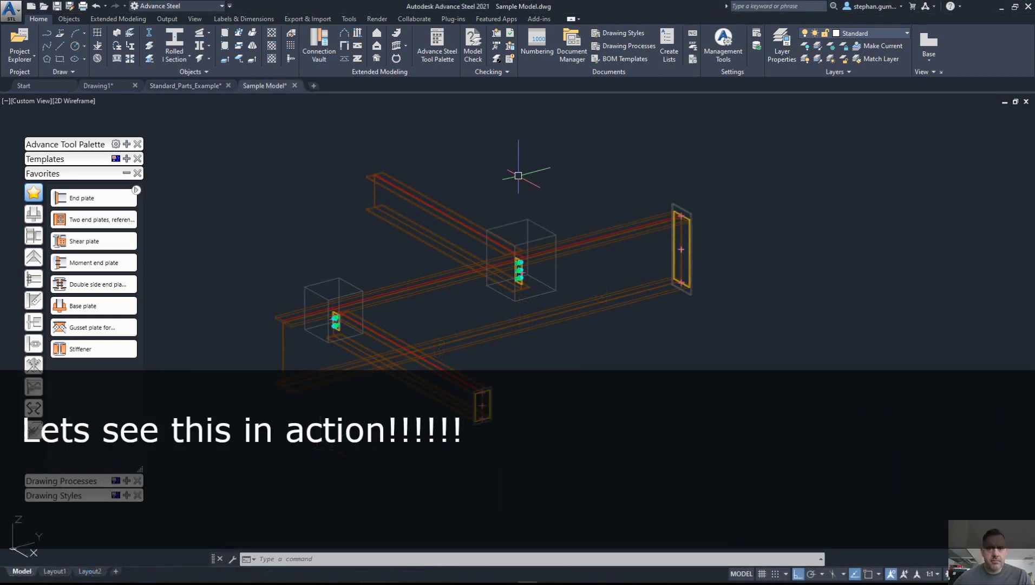
# Step: In Standard_Parts_Example, open the Model Browser from Project Explorer to list its parts
pyautogui.click(202, 83)
pyautogui.moveTo(270, 88)
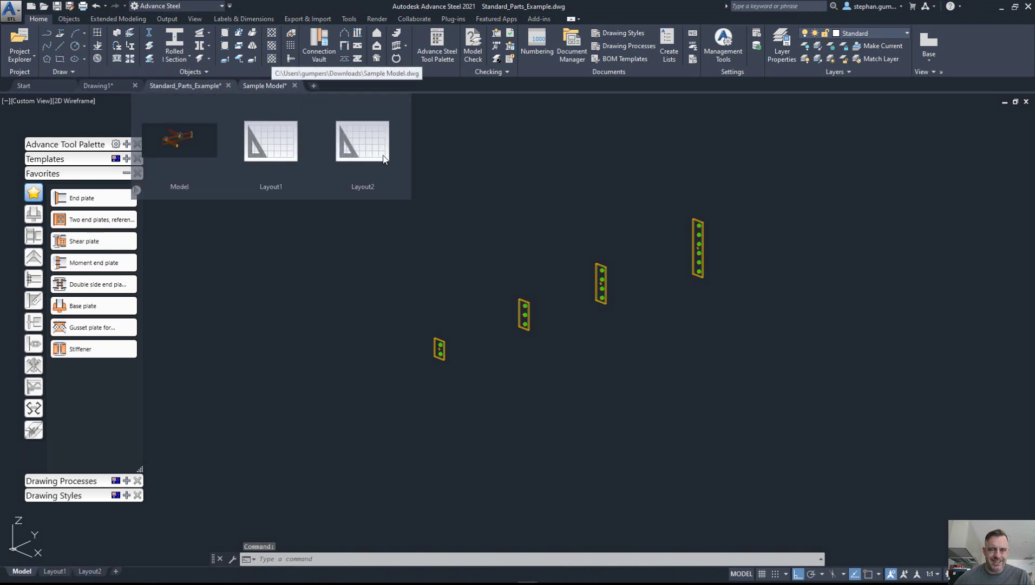
pyautogui.click(26, 56)
pyautogui.click(30, 161)
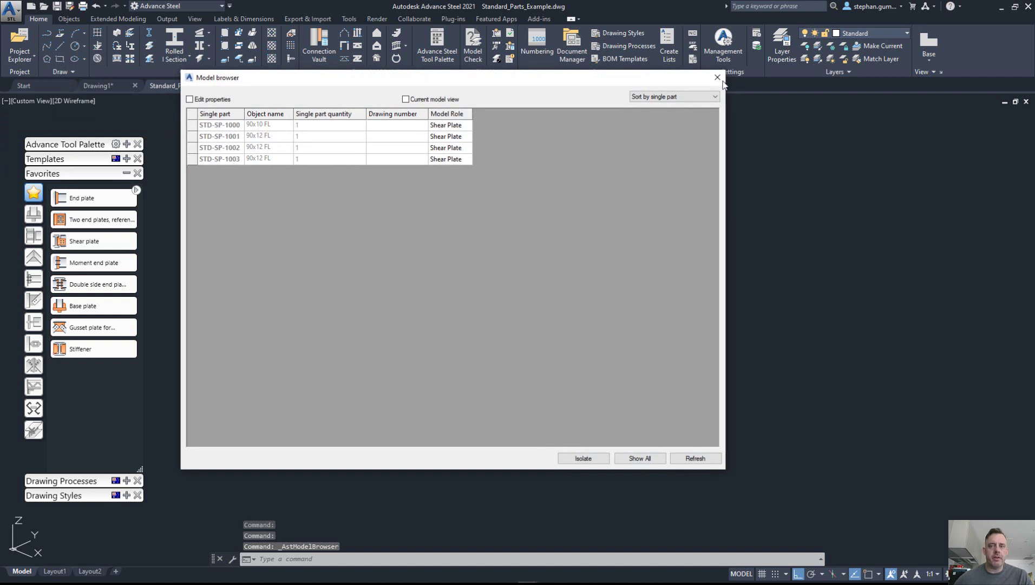
# Step: Close the Model Browser and switch to Sample Model, panning to its beam connections
pyautogui.click(718, 77)
pyautogui.click(266, 86)
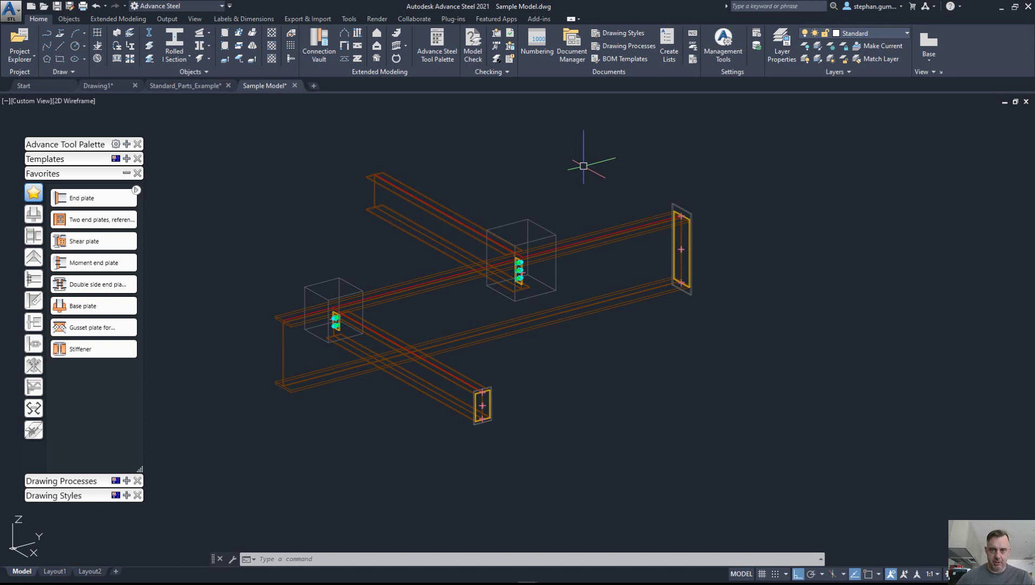
pyautogui.moveTo(562, 168); pyautogui.dragTo(635, 170, button='middle')
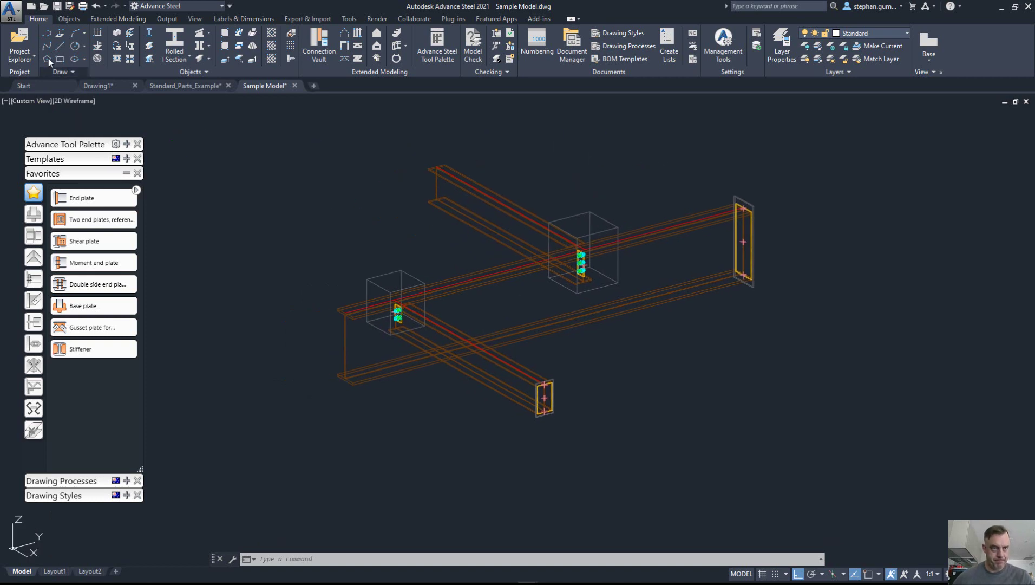
# Step: Set both single-part and assembly numbering methods to With Drawing Number
pyautogui.click(537, 44)
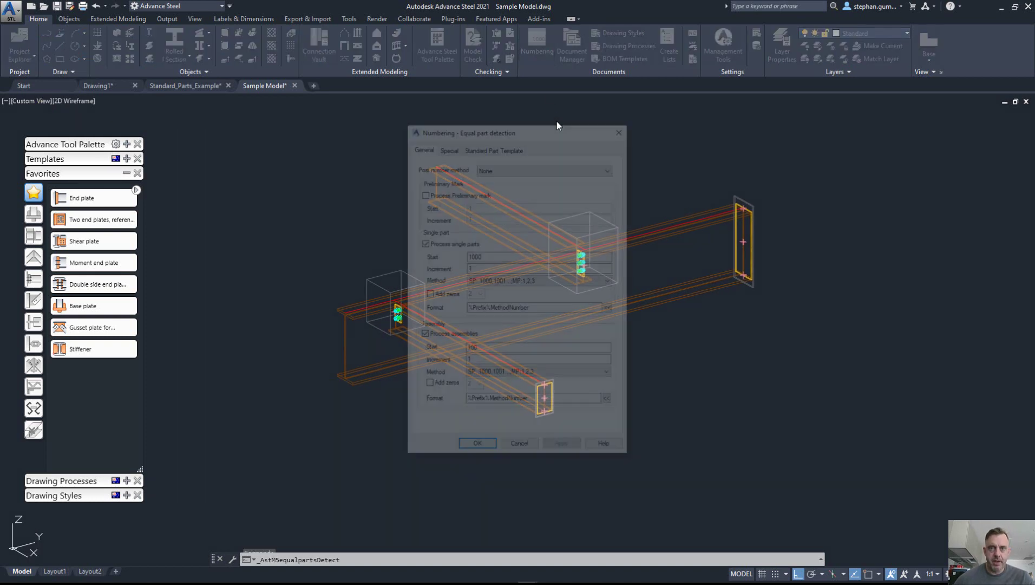
pyautogui.moveTo(555, 133); pyautogui.dragTo(337, 125)
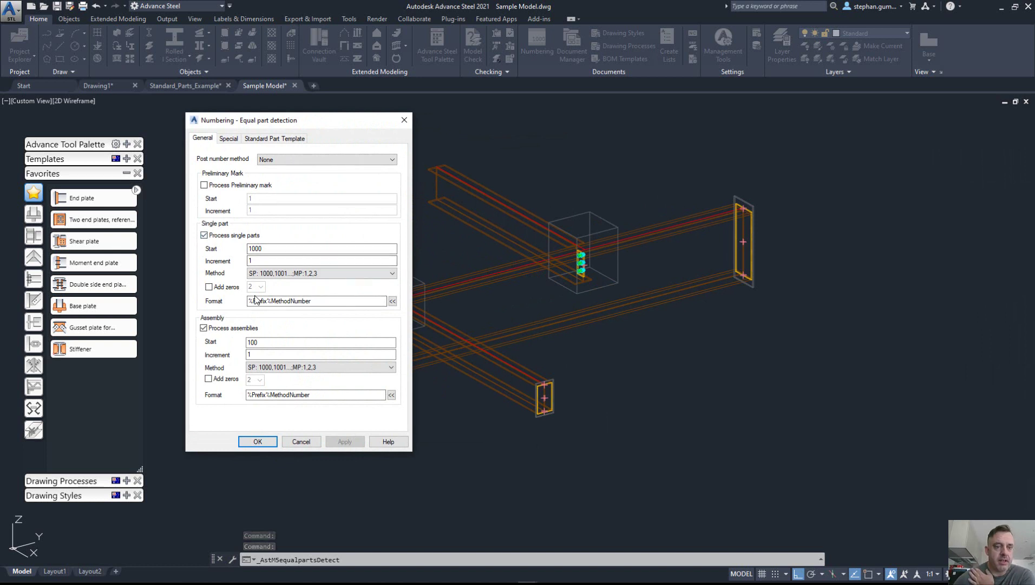
pyautogui.click(281, 274)
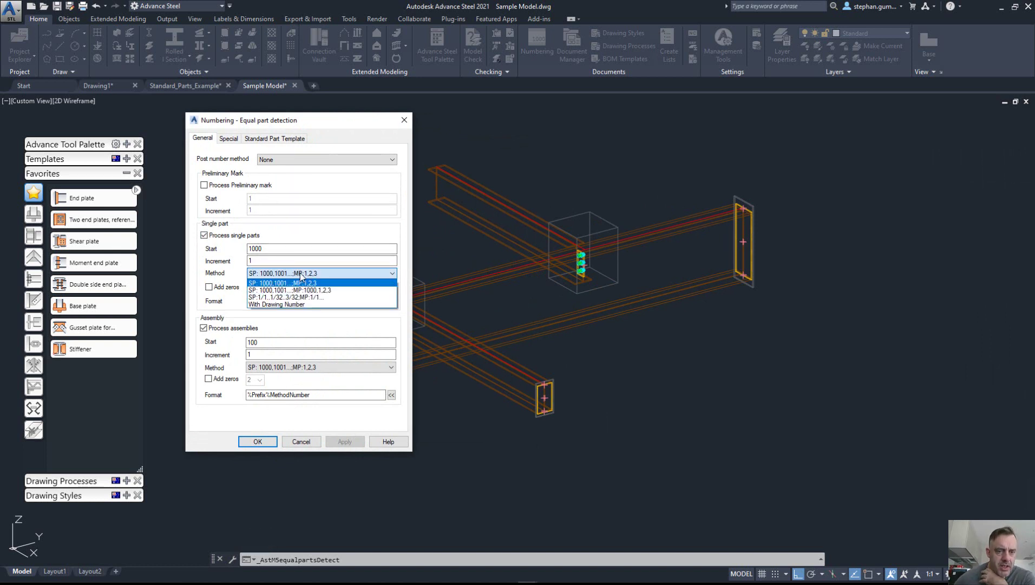
pyautogui.click(296, 305)
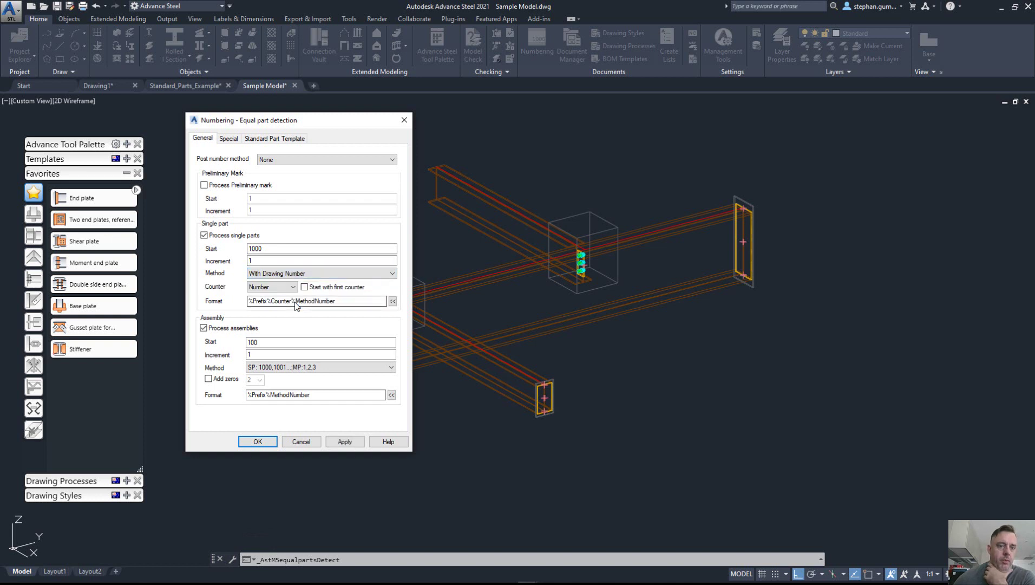
pyautogui.click(303, 367)
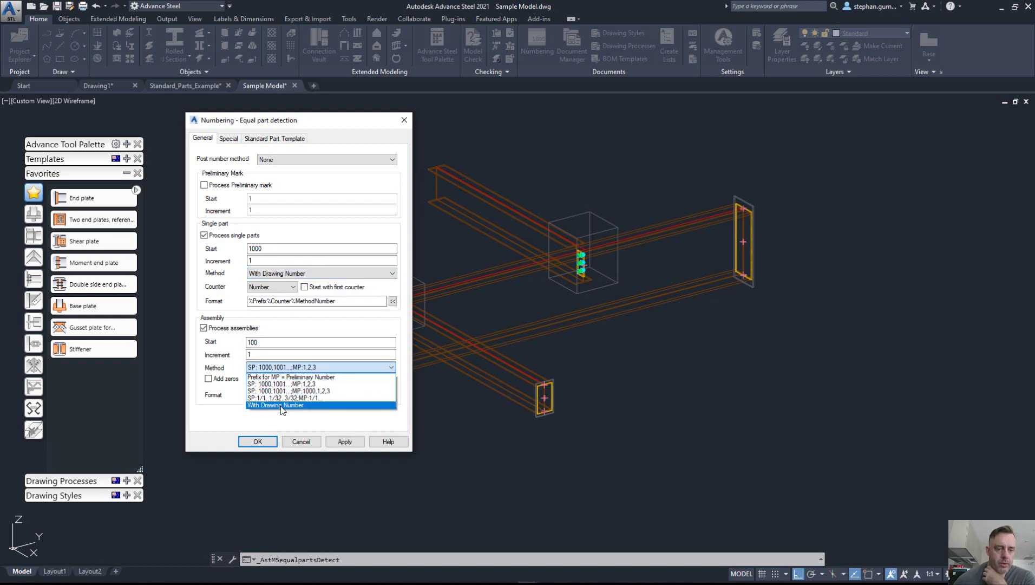
pyautogui.click(281, 405)
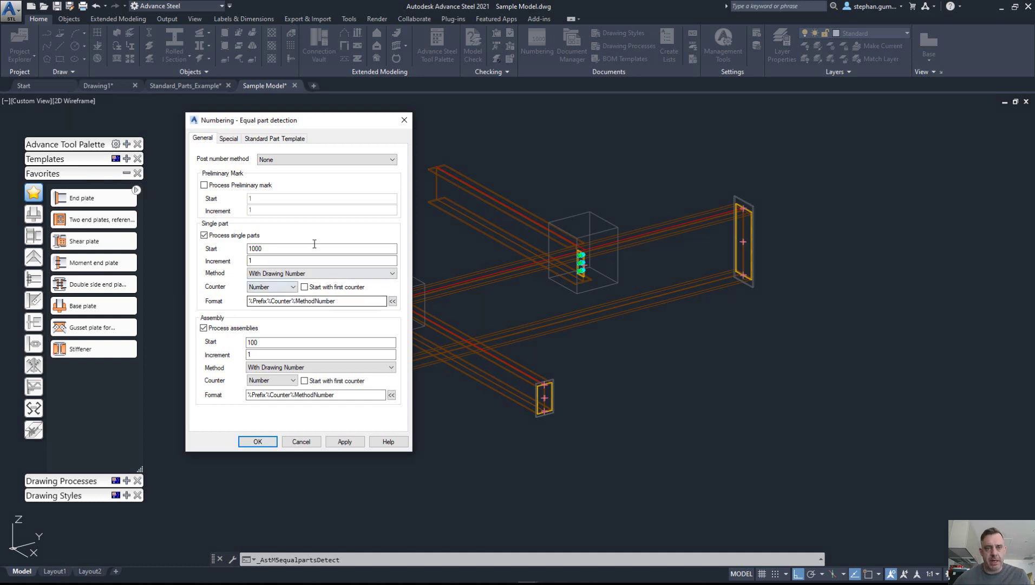
# Step: Use the standard_parts_example.dwg template, then apply and run the numbering
pyautogui.click(289, 140)
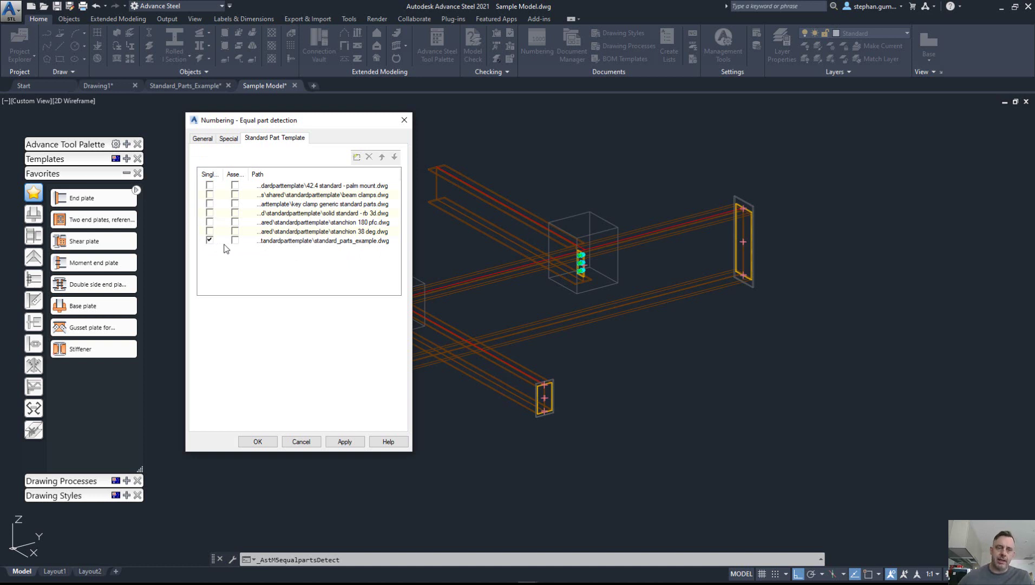
pyautogui.click(209, 142)
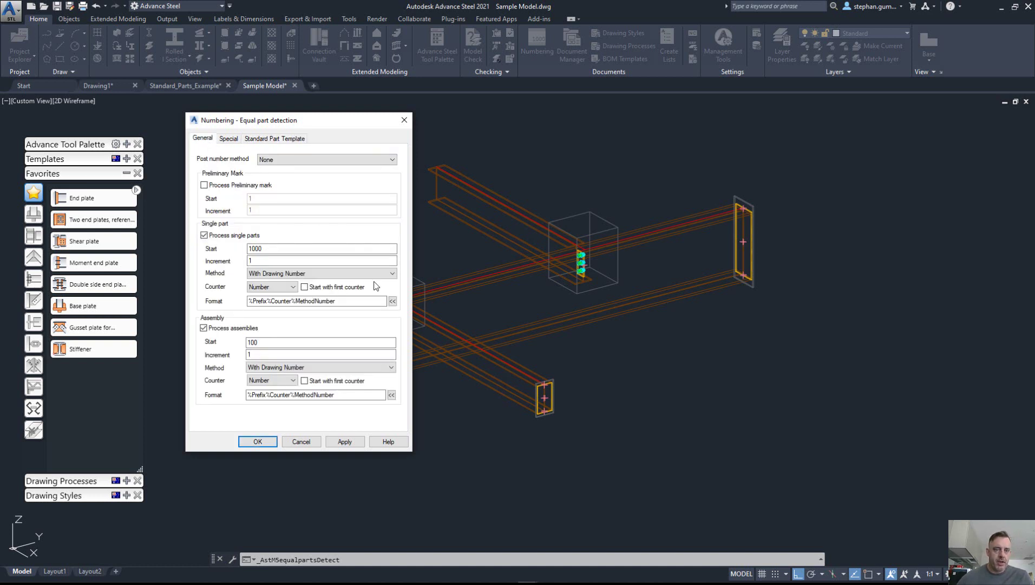
pyautogui.click(350, 442)
pyautogui.click(258, 442)
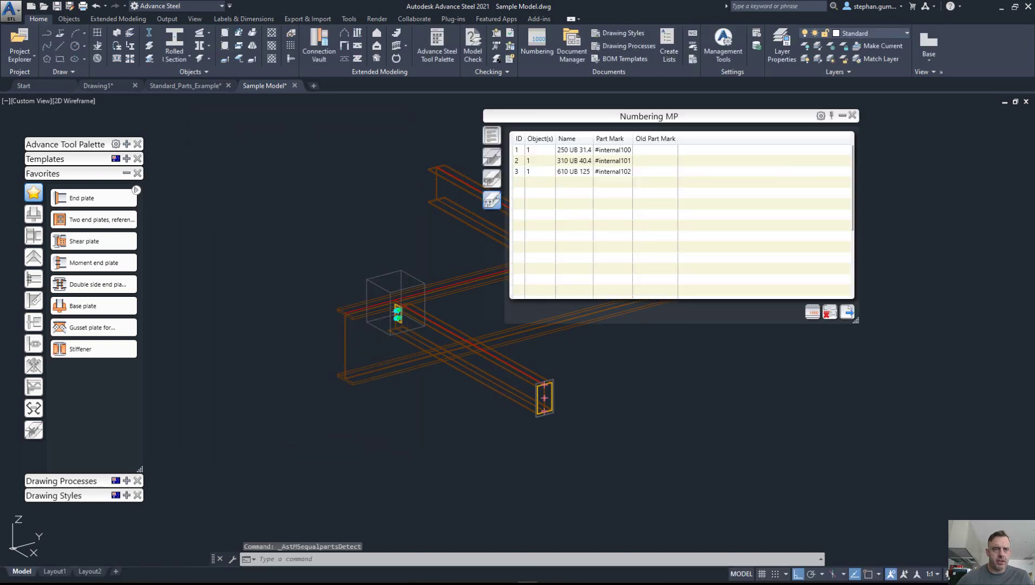
# Step: Open the Model Browser and locate the two STD-SP shear plate parts in the model
pyautogui.click(852, 116)
pyautogui.click(27, 59)
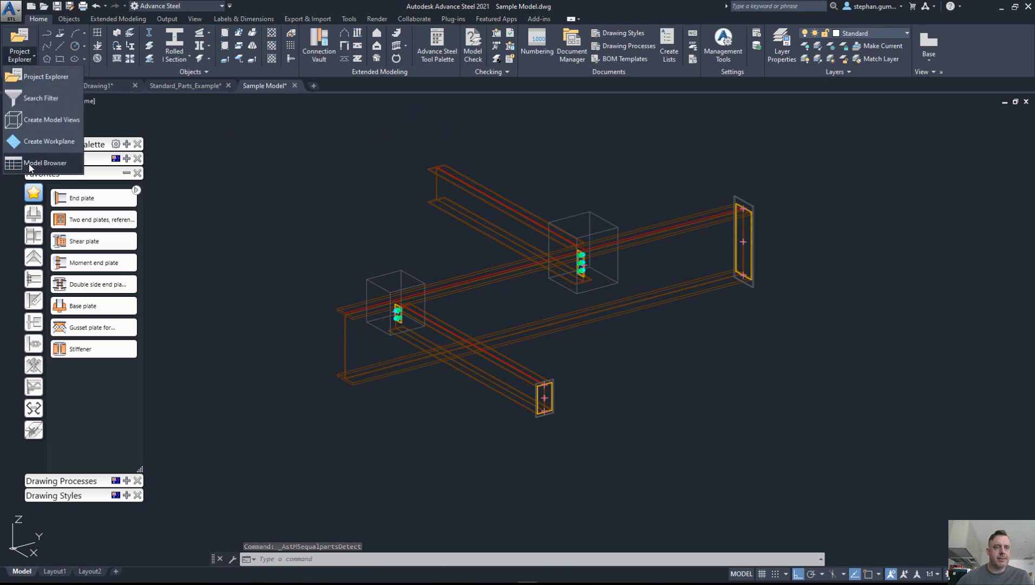
pyautogui.click(37, 163)
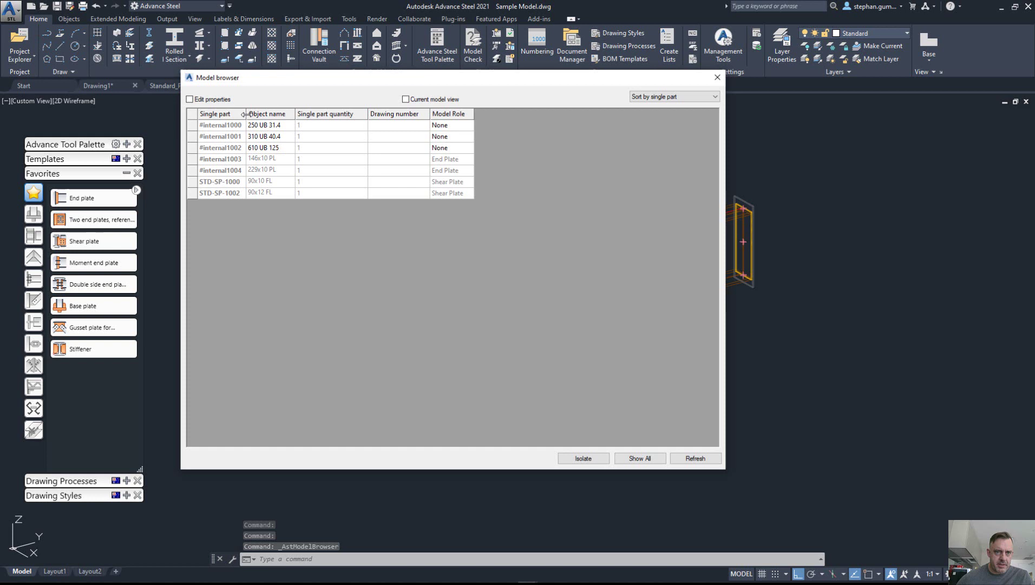
pyautogui.moveTo(246, 114); pyautogui.dragTo(271, 114)
pyautogui.moveTo(355, 82); pyautogui.dragTo(763, 193)
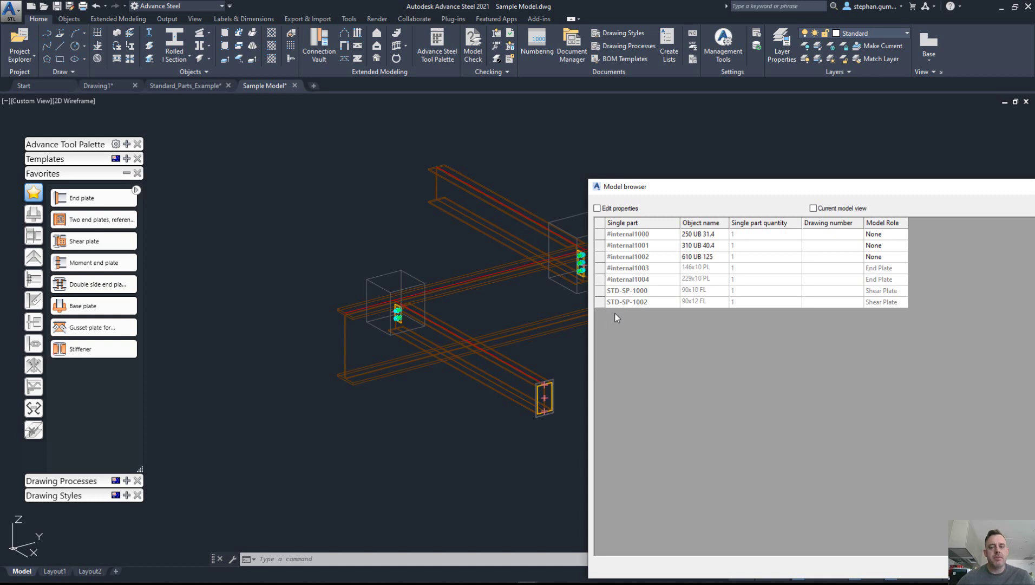
pyautogui.moveTo(601, 294); pyautogui.dragTo(601, 302)
pyautogui.moveTo(803, 190); pyautogui.dragTo(562, 71)
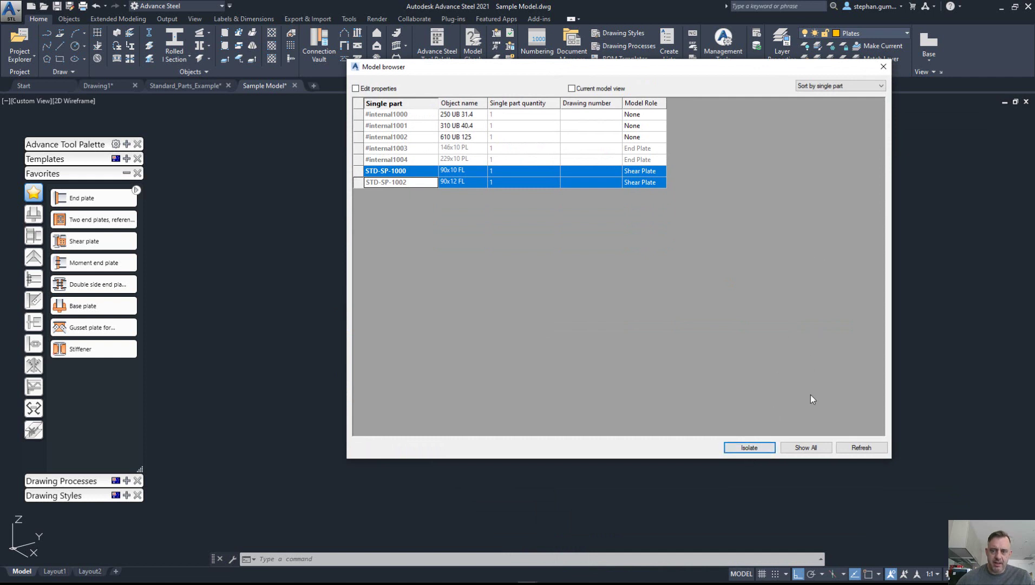
# Step: Isolate the five parts #internal1000 to #internal1004, then close the browser
pyautogui.click(806, 448)
pyautogui.click(366, 160)
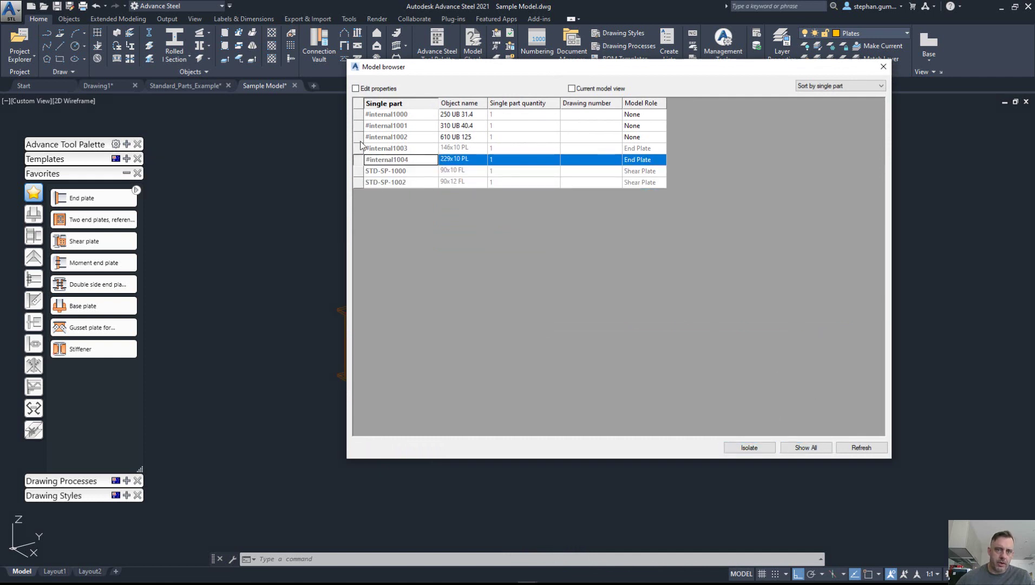
pyautogui.keyDown('shift'); pyautogui.click(359, 114); pyautogui.keyUp('shift')
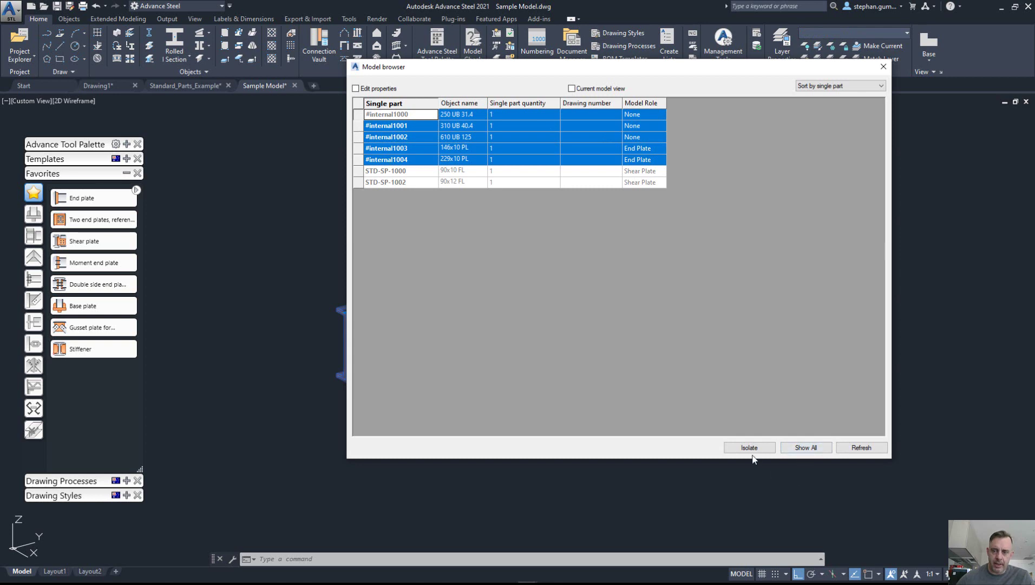
pyautogui.click(750, 448)
pyautogui.click(884, 68)
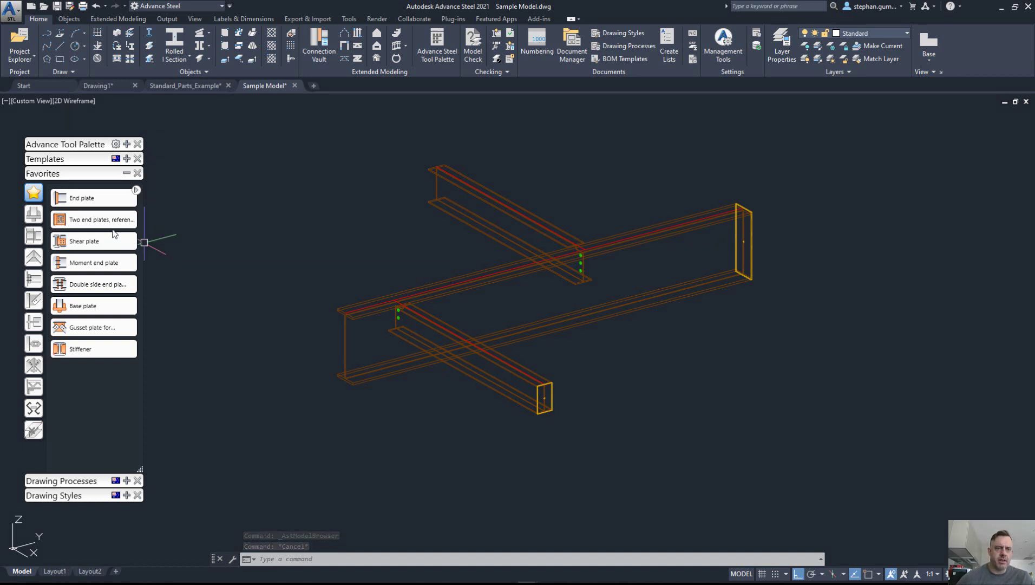
# Step: Apply the Parts A3-A1 - Single drawing process to all isolated beams and plates
pyautogui.click(70, 174)
pyautogui.click(69, 188)
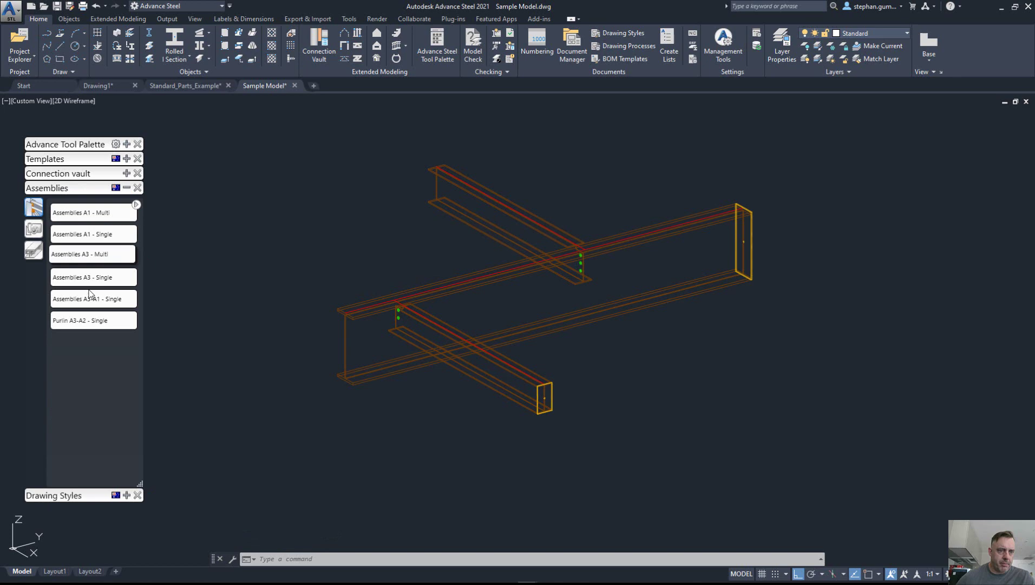
pyautogui.click(33, 250)
pyautogui.click(939, 414)
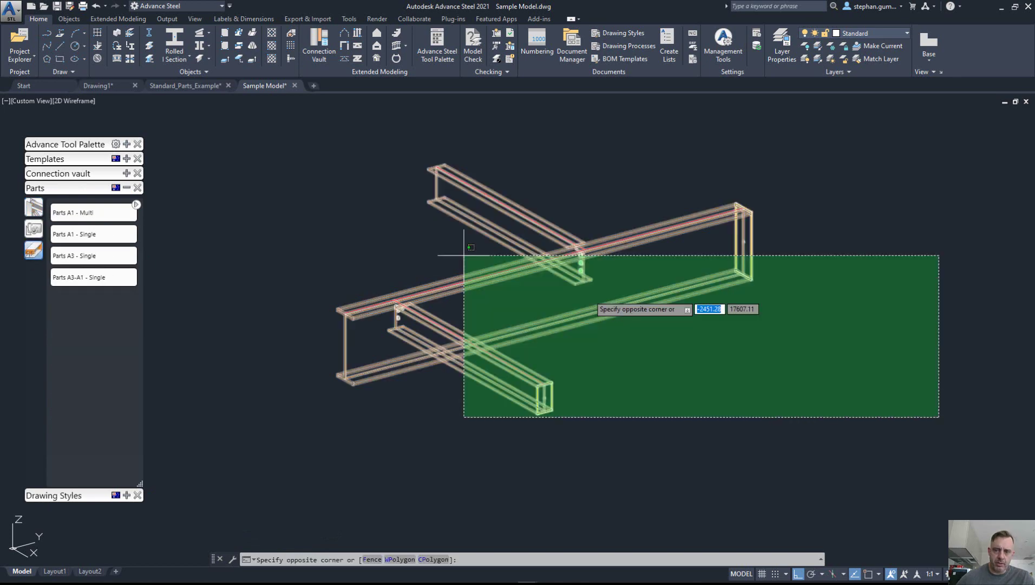
pyautogui.click(333, 174)
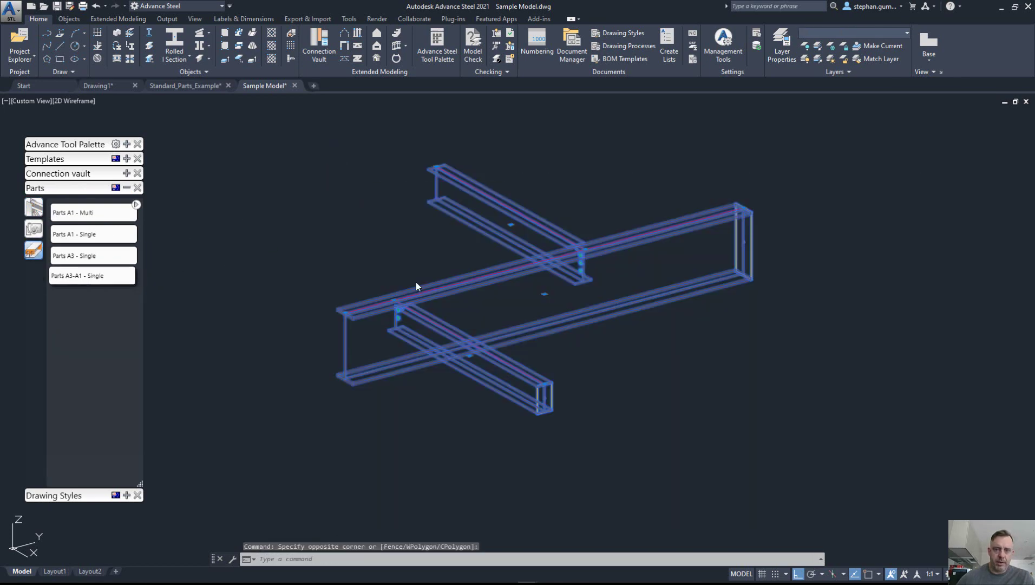
pyautogui.moveTo(422, 282); pyautogui.dragTo(428, 281)
# Step: Set the starting drawing number to 1000 and generate the single-part drawings
pyautogui.click(188, 117)
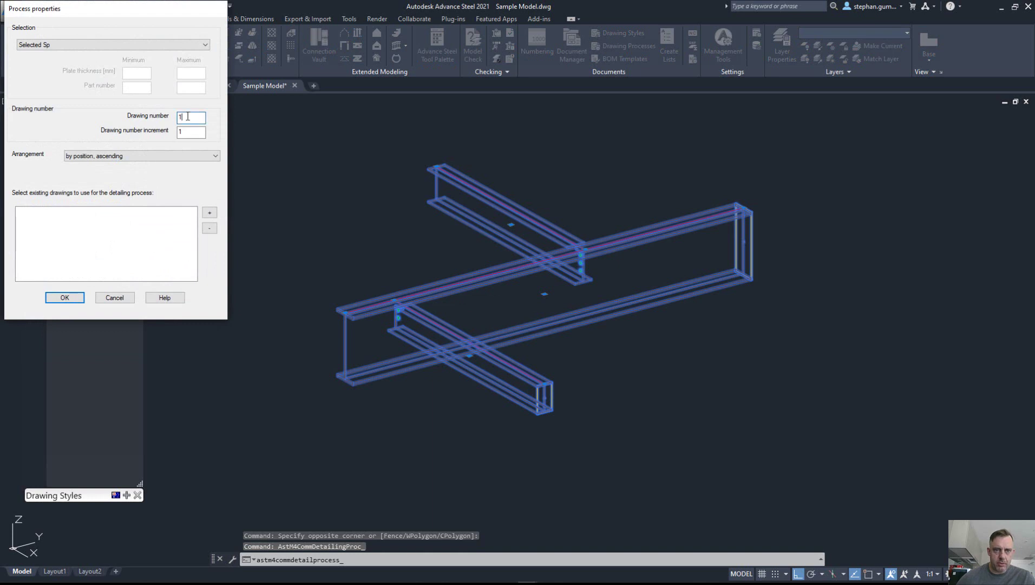
pyautogui.write('000')
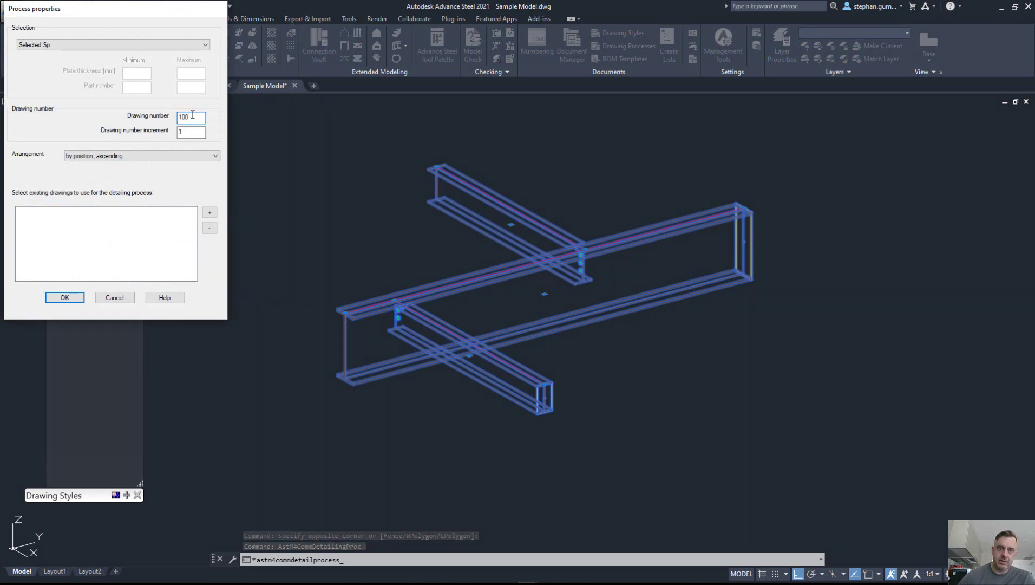
pyautogui.press('Tab')
pyautogui.click(65, 297)
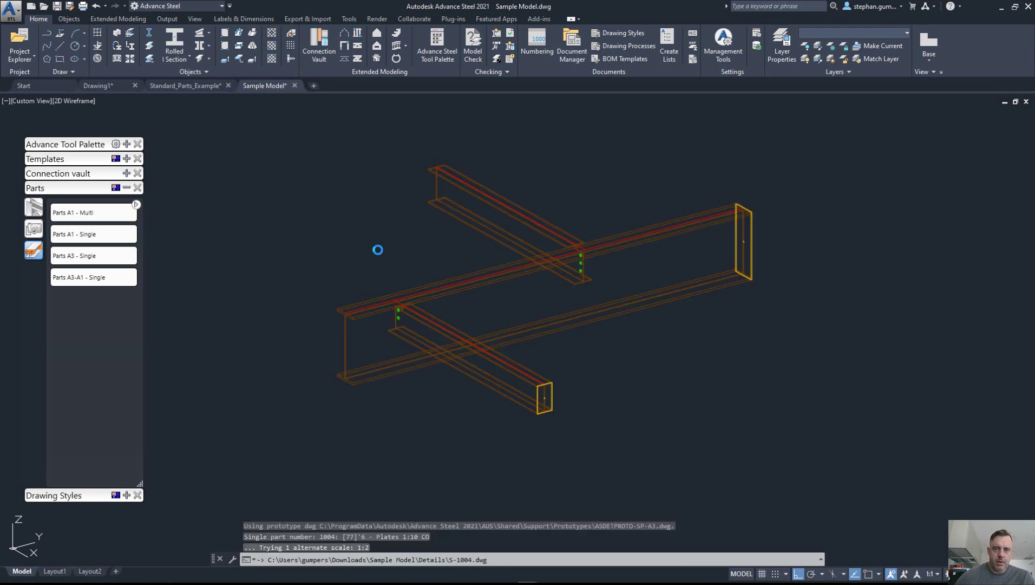
pyautogui.click(21, 55)
pyautogui.click(38, 163)
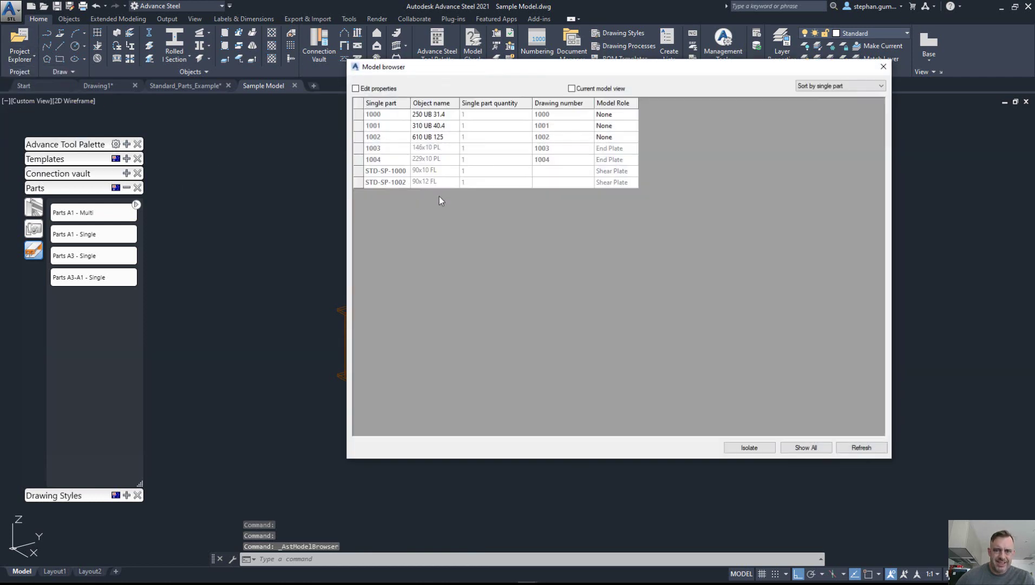
pyautogui.moveTo(485, 69); pyautogui.dragTo(618, 187)
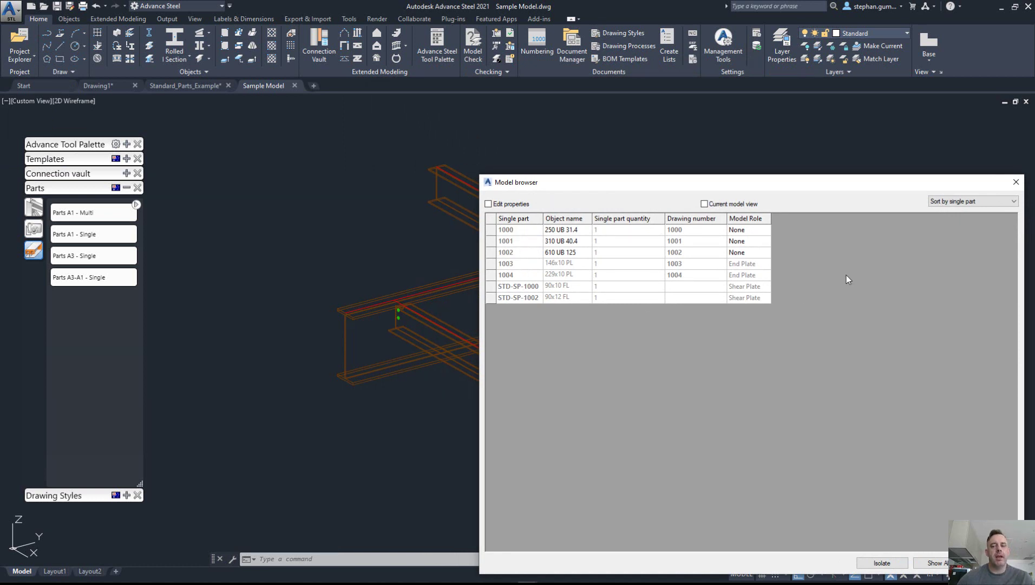
pyautogui.moveTo(897, 180); pyautogui.dragTo(793, 84)
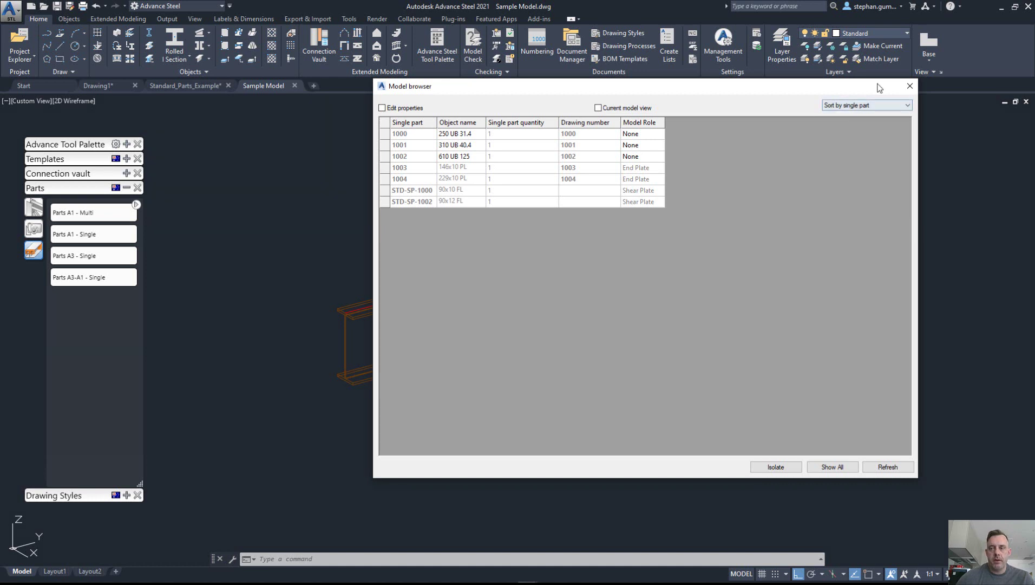
pyautogui.click(910, 86)
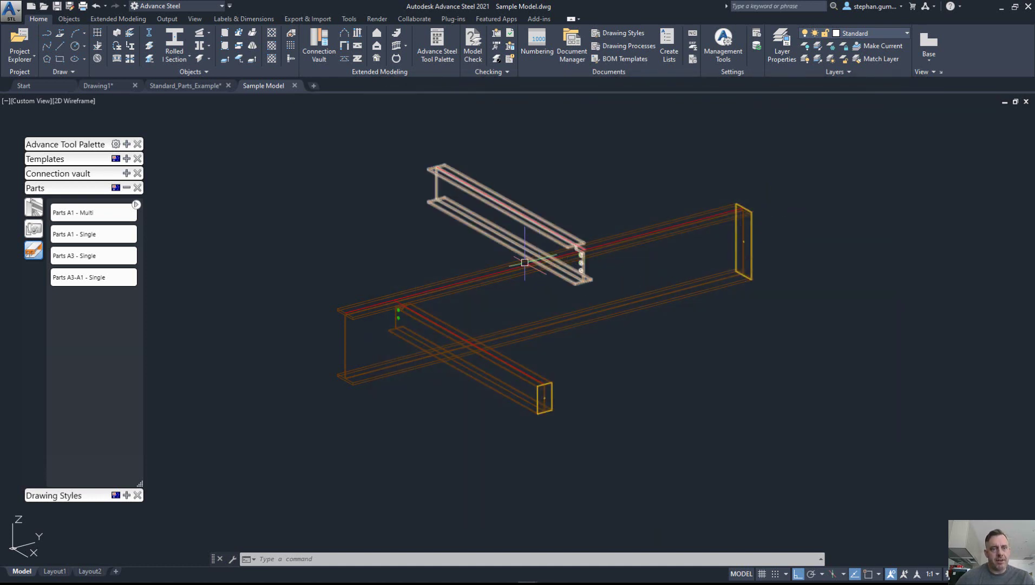
pyautogui.click(204, 85)
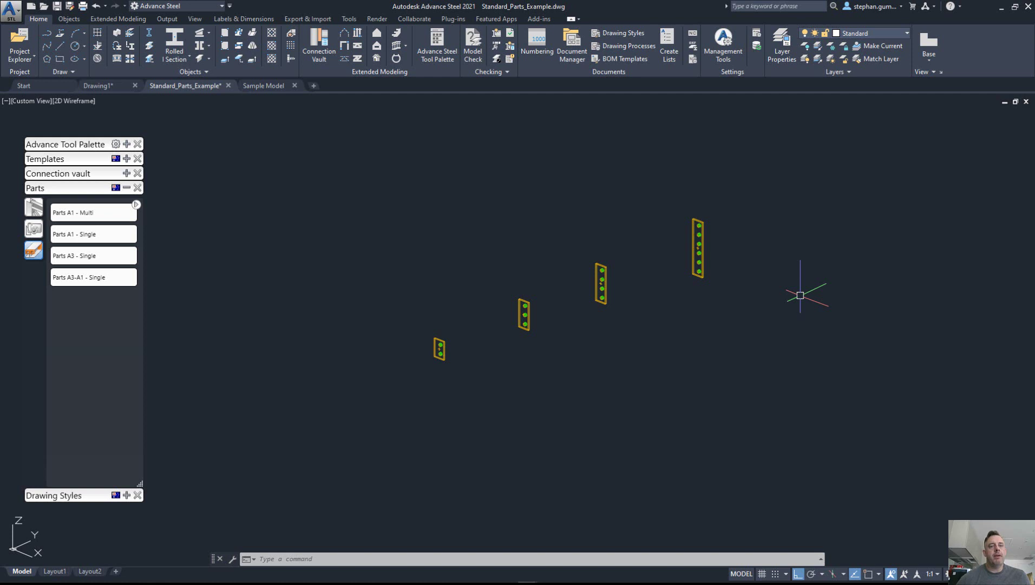
pyautogui.click(263, 86)
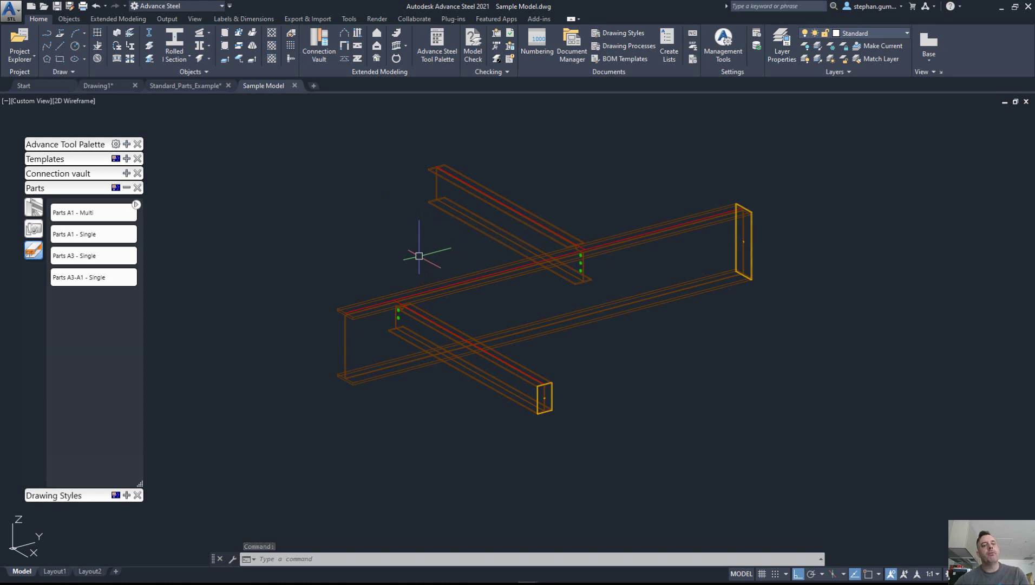
pyautogui.click(30, 66)
pyautogui.click(26, 140)
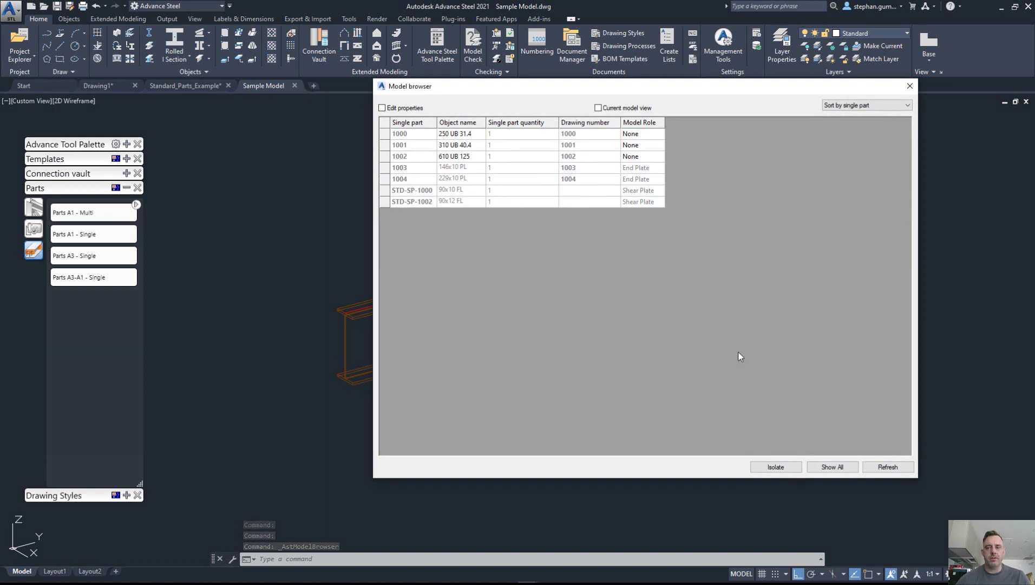
pyautogui.click(910, 93)
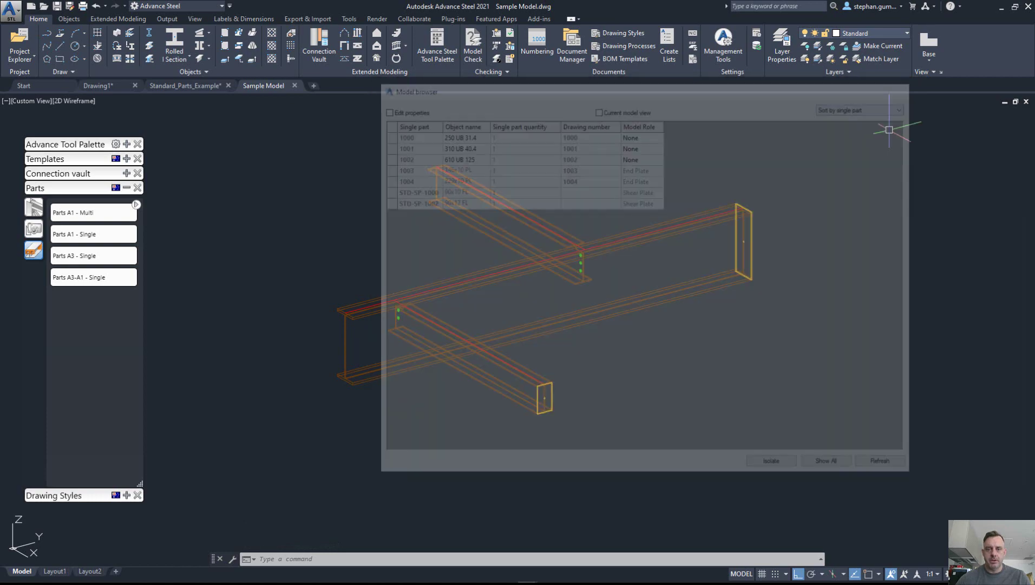
pyautogui.scroll(-3, 642, 303)
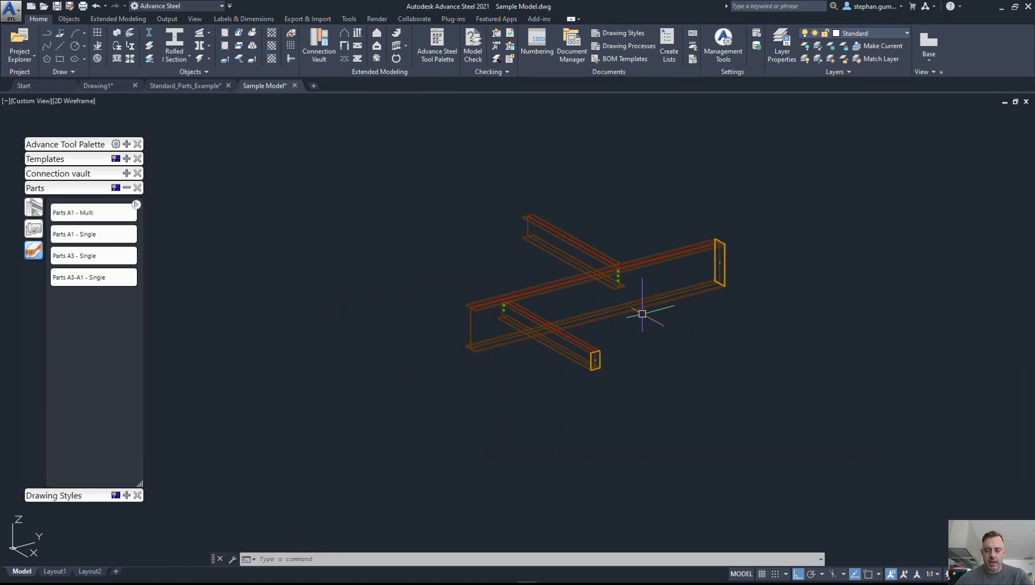